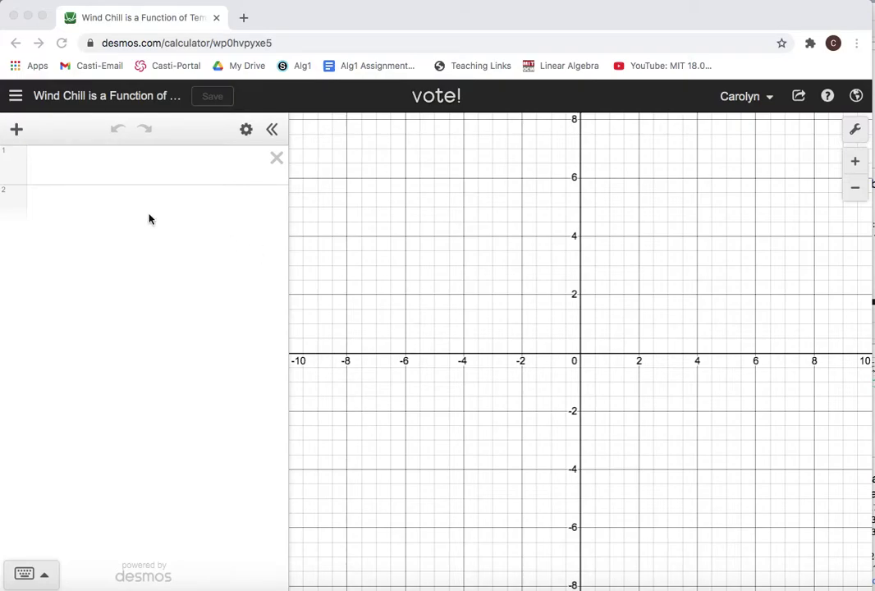
Add a note reading 'let x = temperature' at the top of the expression list
click(16, 129)
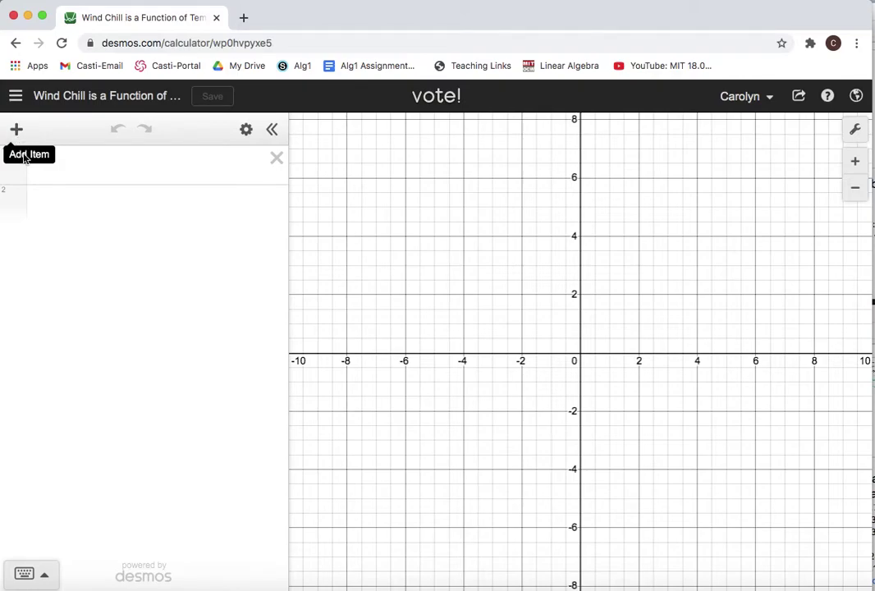
click(16, 131)
click(47, 202)
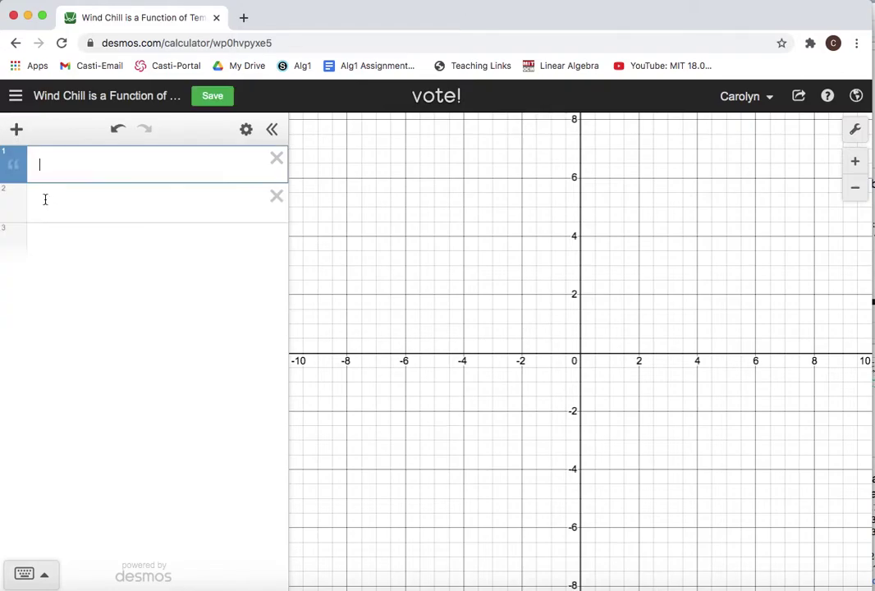
text(x)
key(BackSpace)
text(let x = temperature)
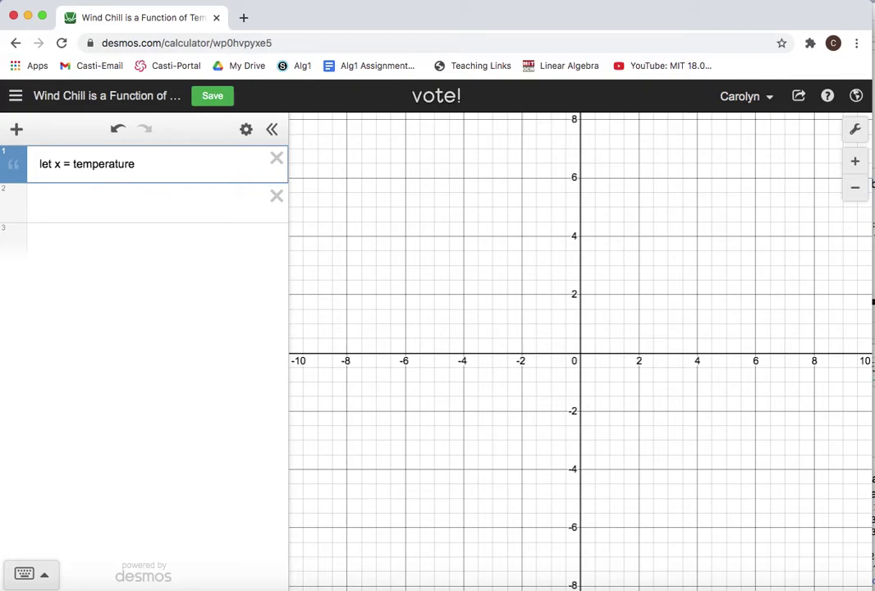
Add a second note reading 'let y = wind chill (20 mph)' below the first
key(Return)
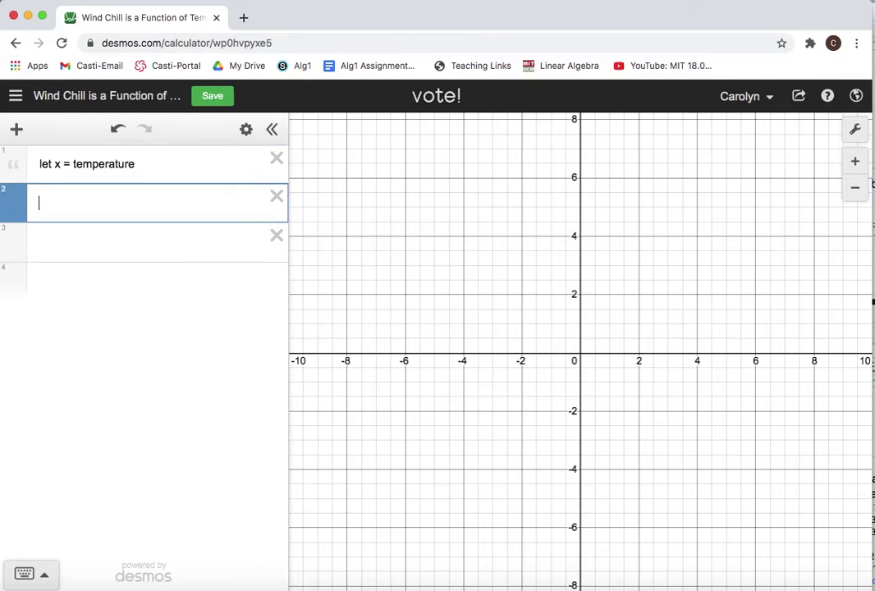
click(16, 129)
click(54, 202)
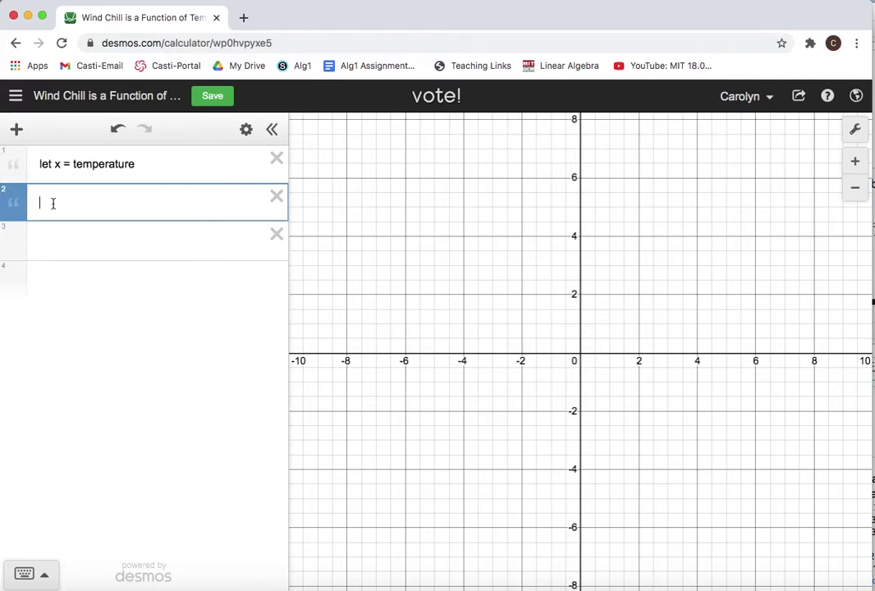
text(let y = wh)
key(BackSpace)
text(n)
key(BackSpace)
text(ind chill ()
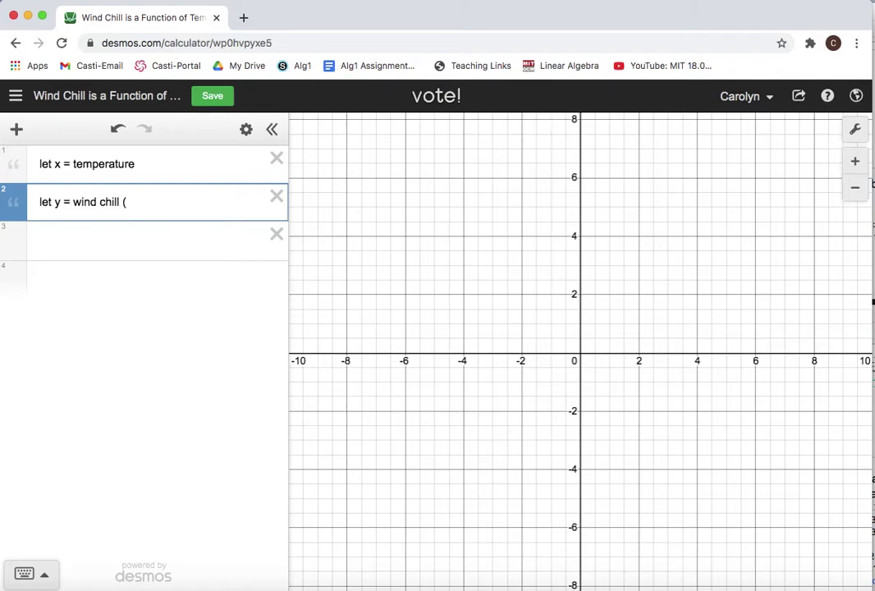
text(20 mph))
click(47, 241)
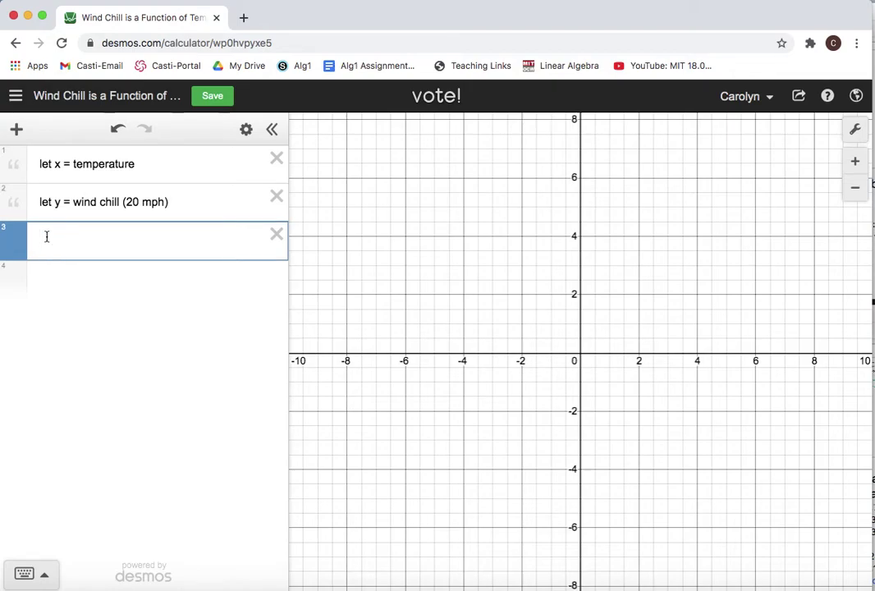
Insert a table with first row temperature 5 and wind chill −15
click(17, 131)
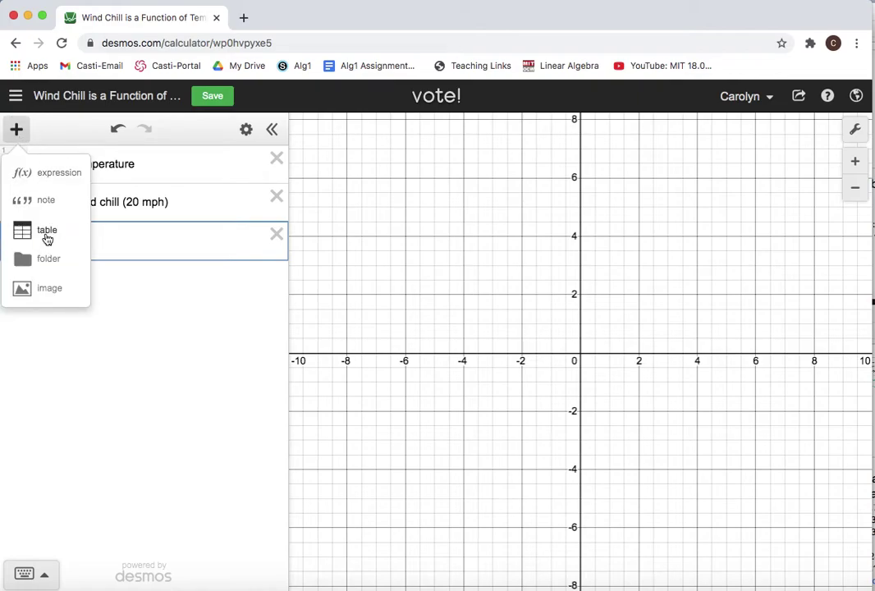
click(48, 237)
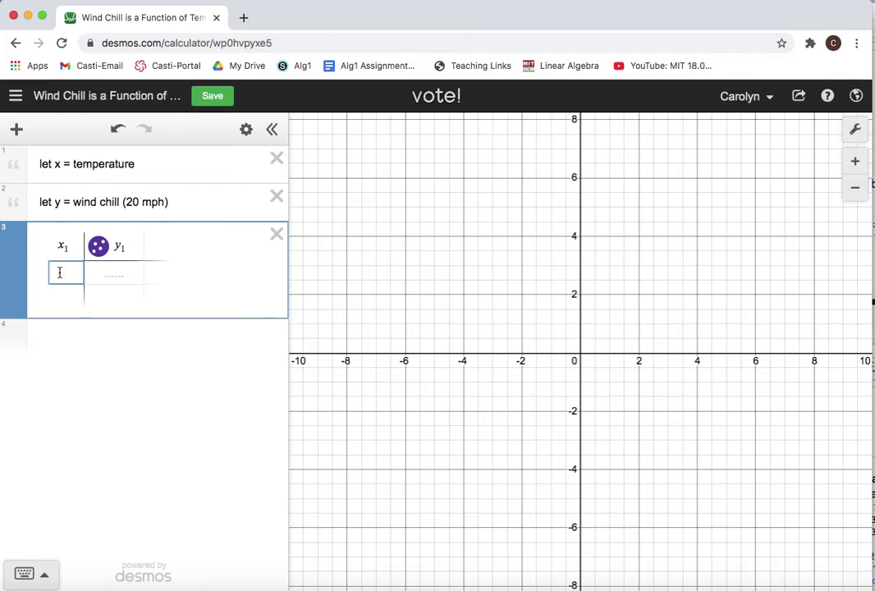
text(5)
click(117, 274)
text(-15)
Pan the graph to show the point (5, −15) and start a new table row
click(66, 298)
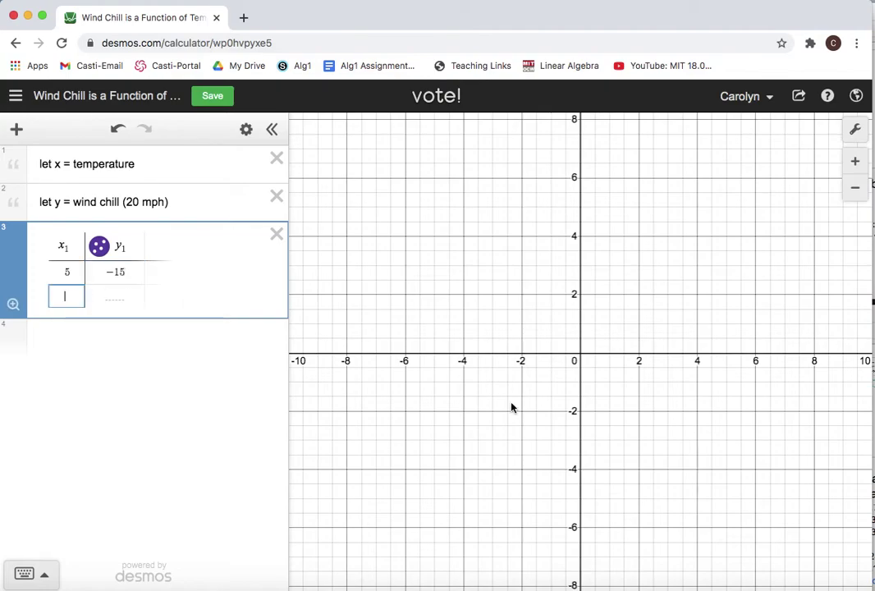
scroll(630, 403, down, 5)
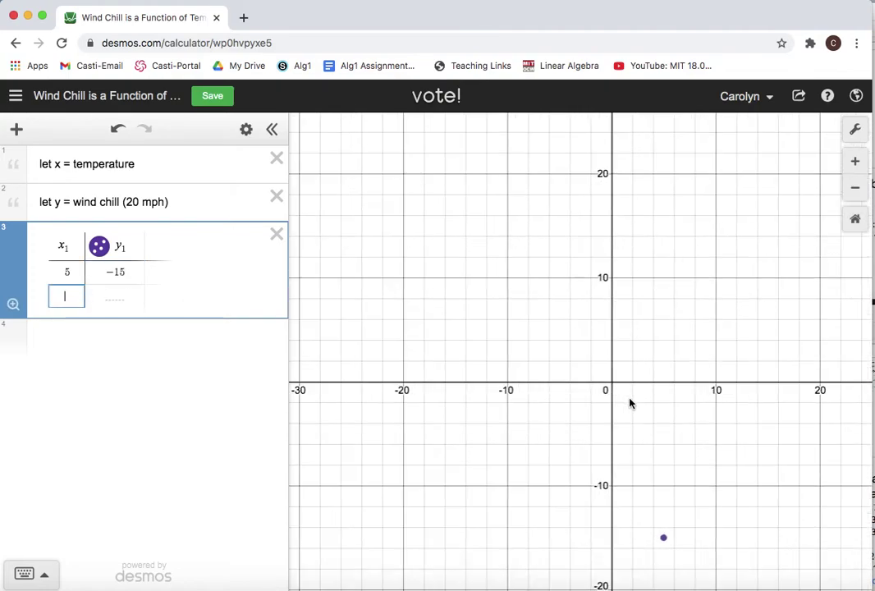
scroll(630, 403, up, 1)
drag(687, 380, 637, 296)
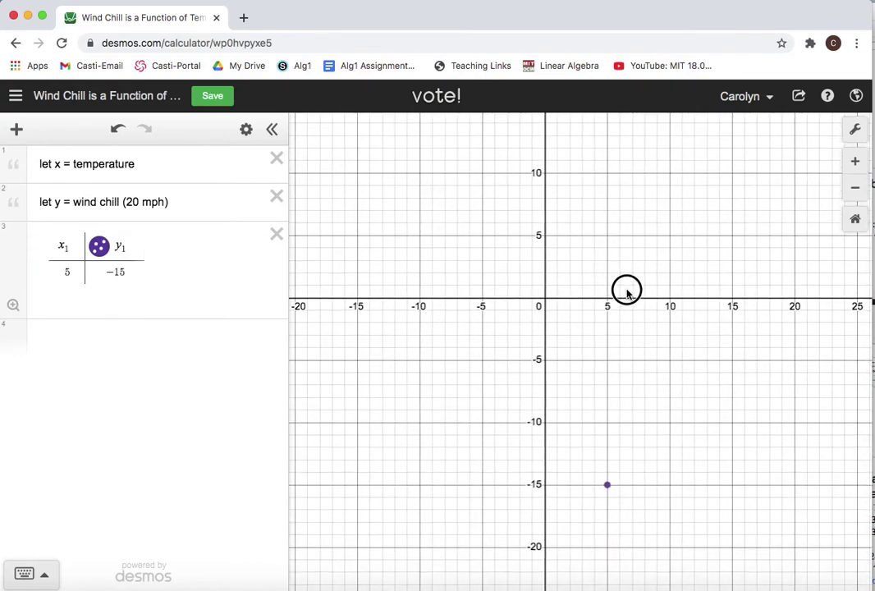
click(65, 293)
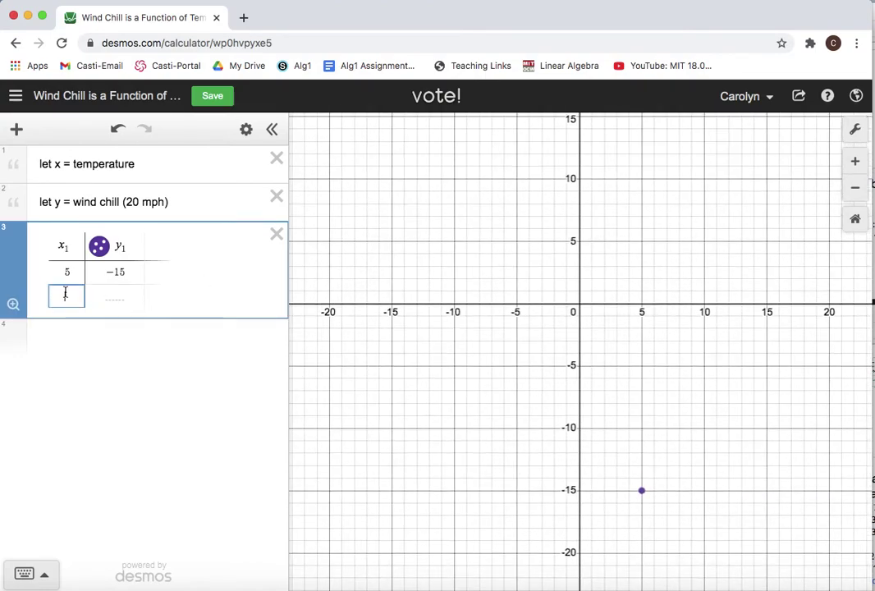
text(10)
Enter table rows (10, −8.5) and (15, −2)
click(116, 299)
text(-8)
text(.5)
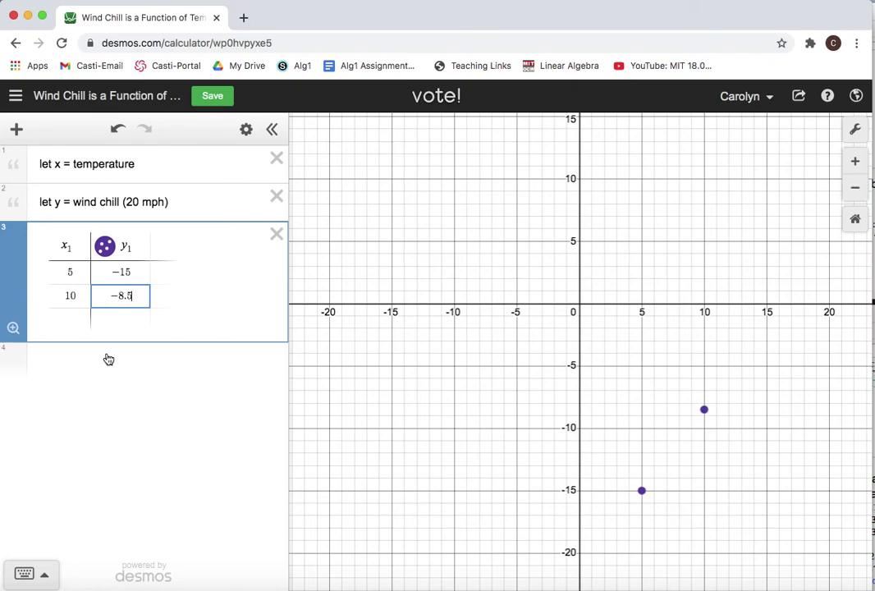
click(69, 319)
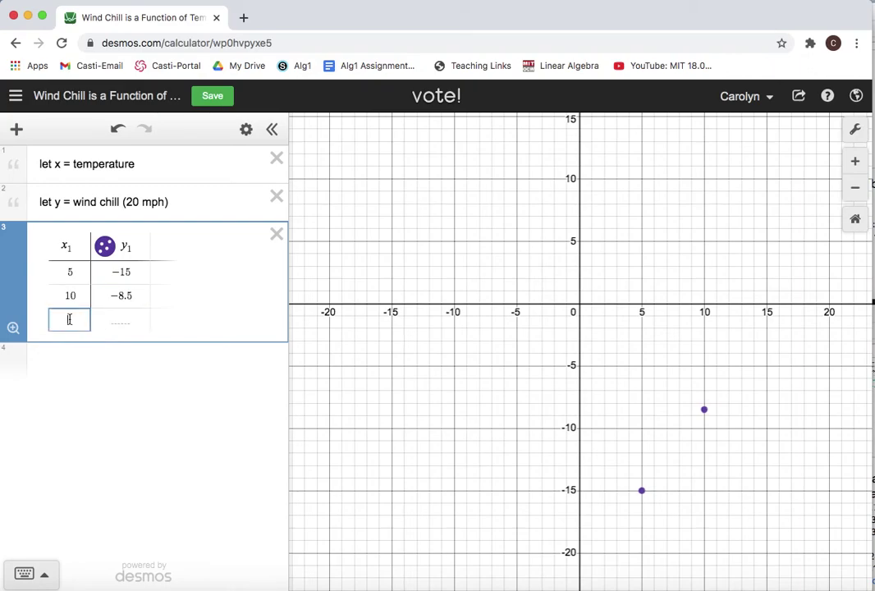
text(1)
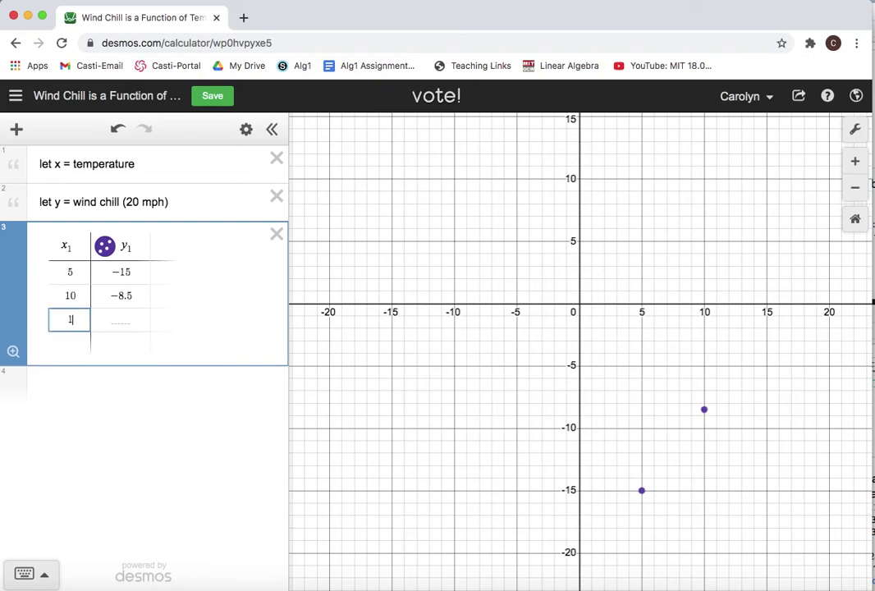
text(5)
click(120, 322)
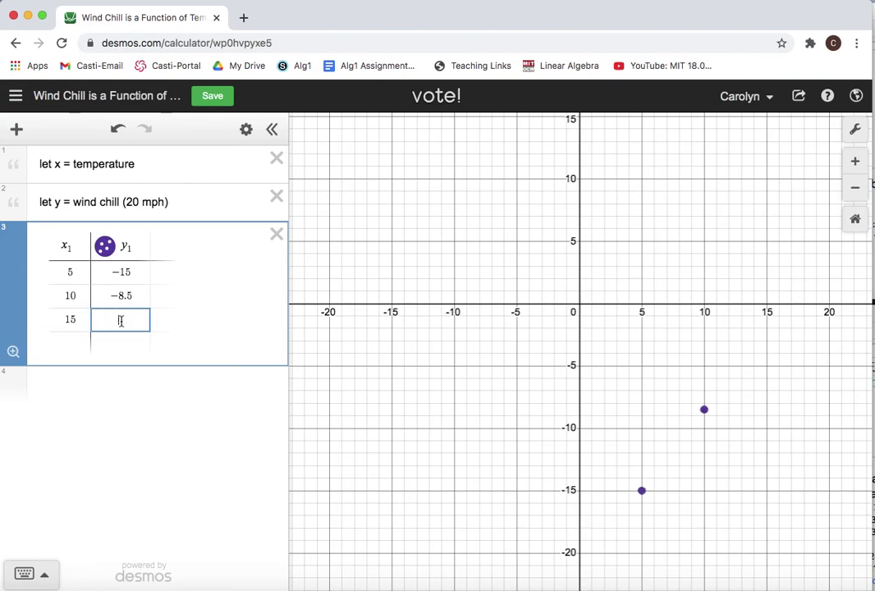
text(-)
text(2)
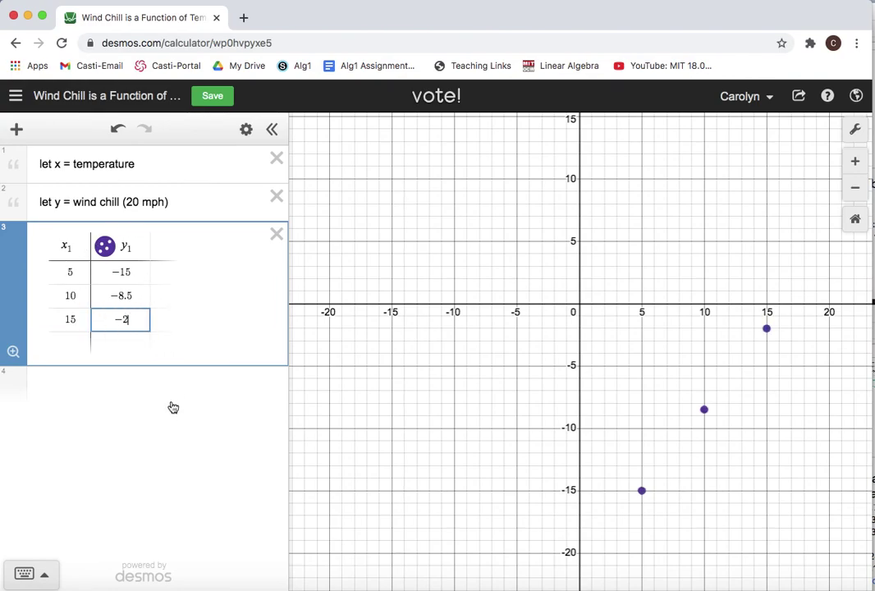